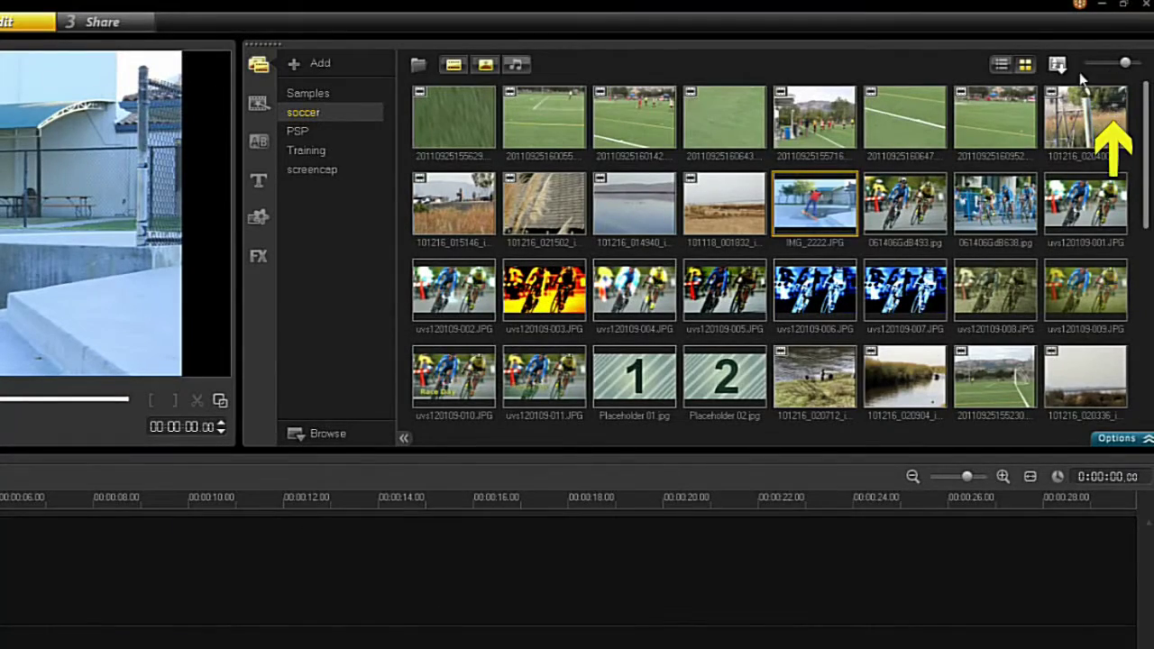
Enlarge the soccer library's clip and photo thumbnails with the thumbnail-size slider.
mouse_move(1124, 63)
left_mouse_down()
mouse_move(1109, 65)
mouse_move(1141, 65)
left_mouse_up()
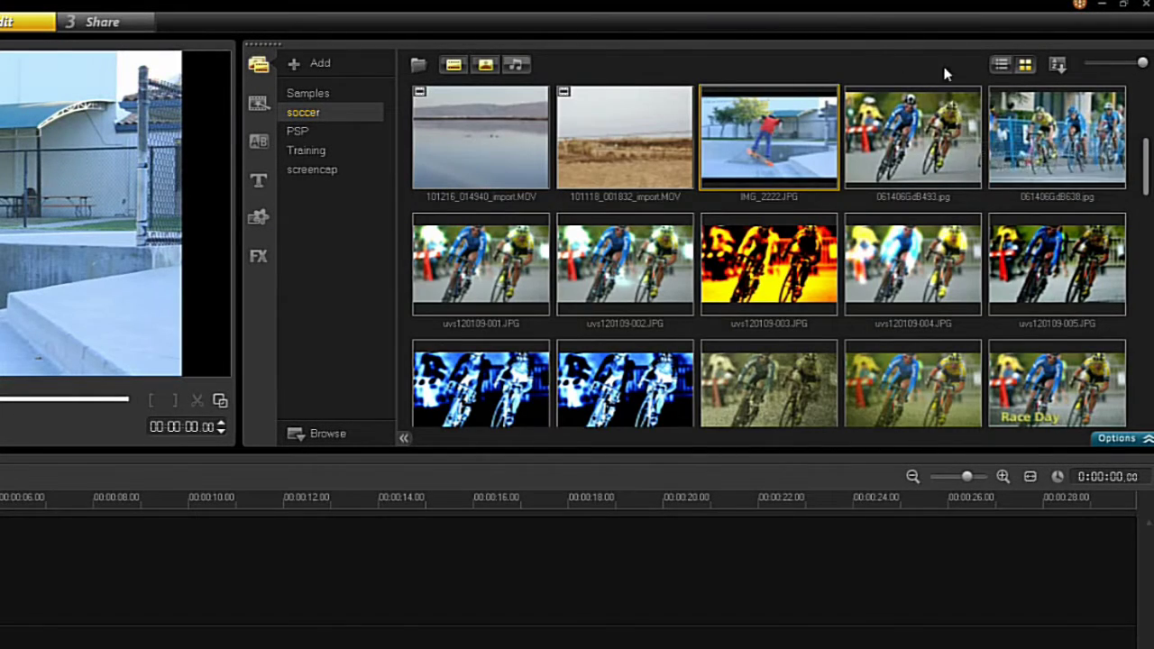
Toggle list view off and on, re-enable Show Videos, and turn on Show Audio Files.
left_click(1001, 65)
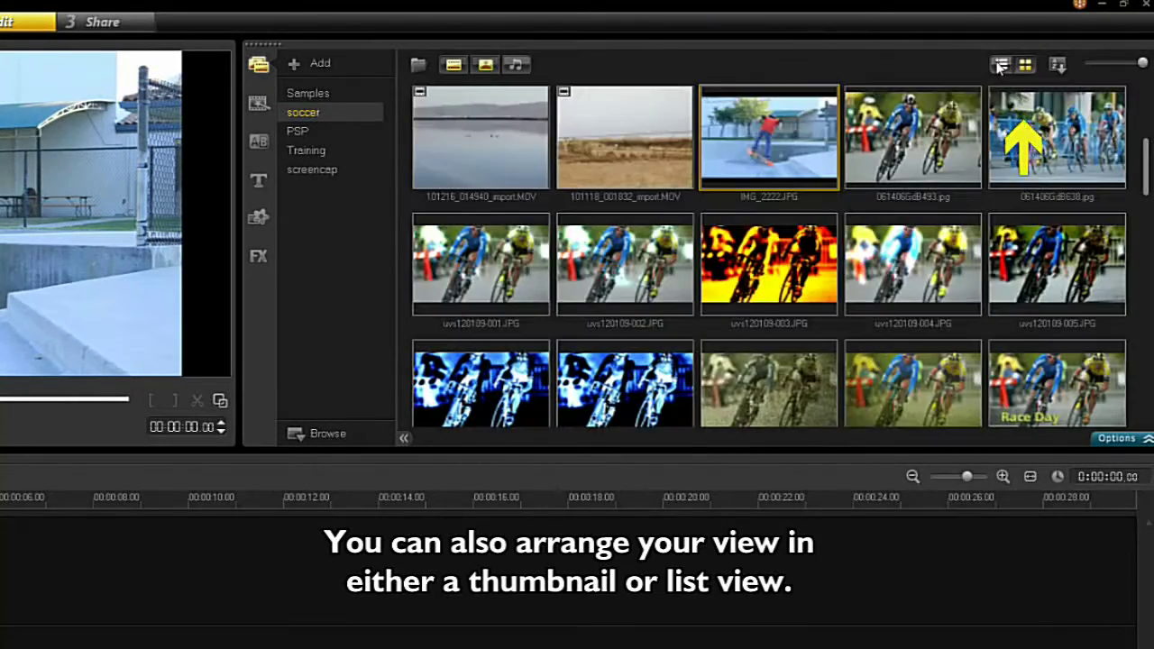
left_click(1000, 65)
left_click(453, 64)
left_click(453, 65)
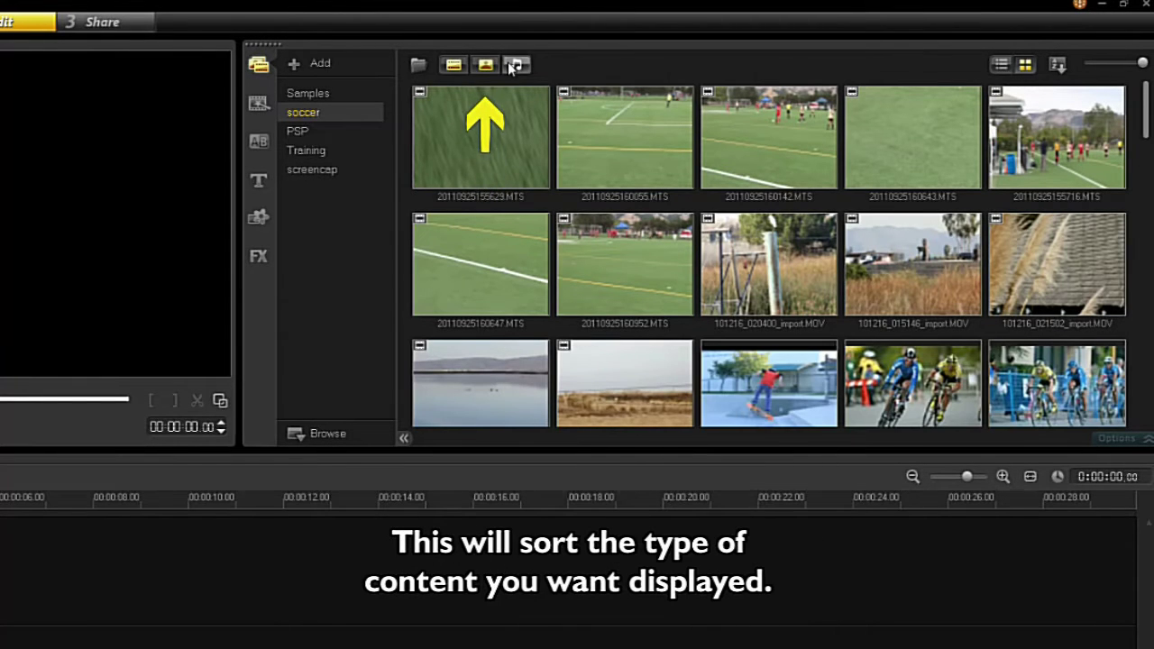
left_click(514, 65)
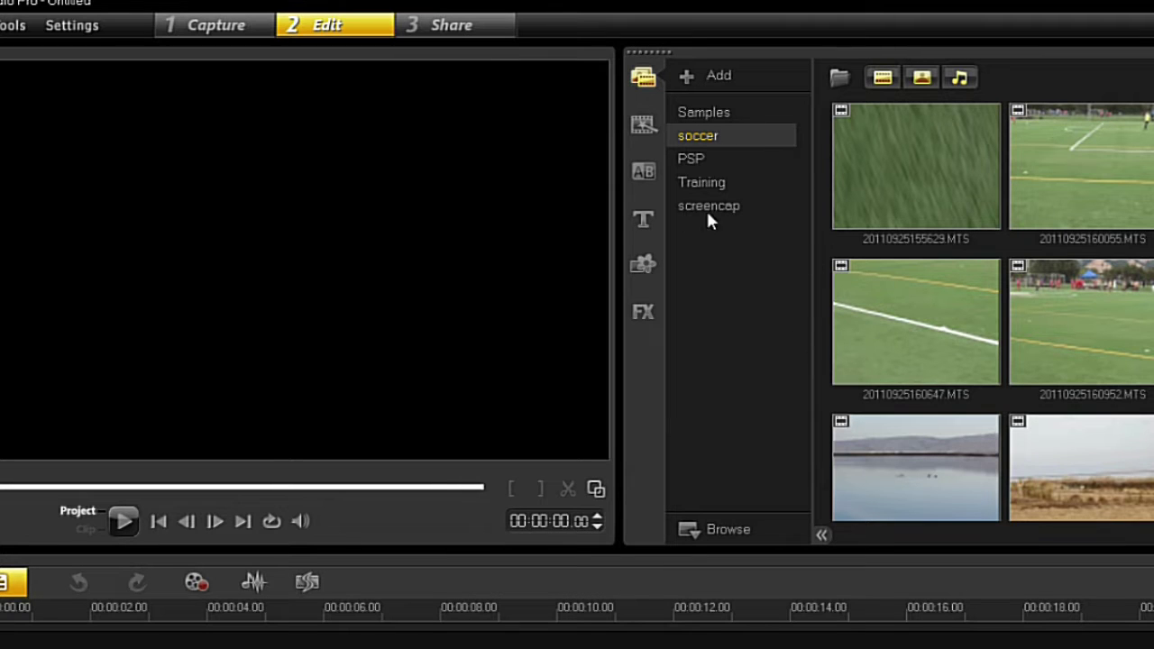
Collapse and re-expand the library folder list, then add a new library folder.
left_click(821, 534)
left_click(672, 536)
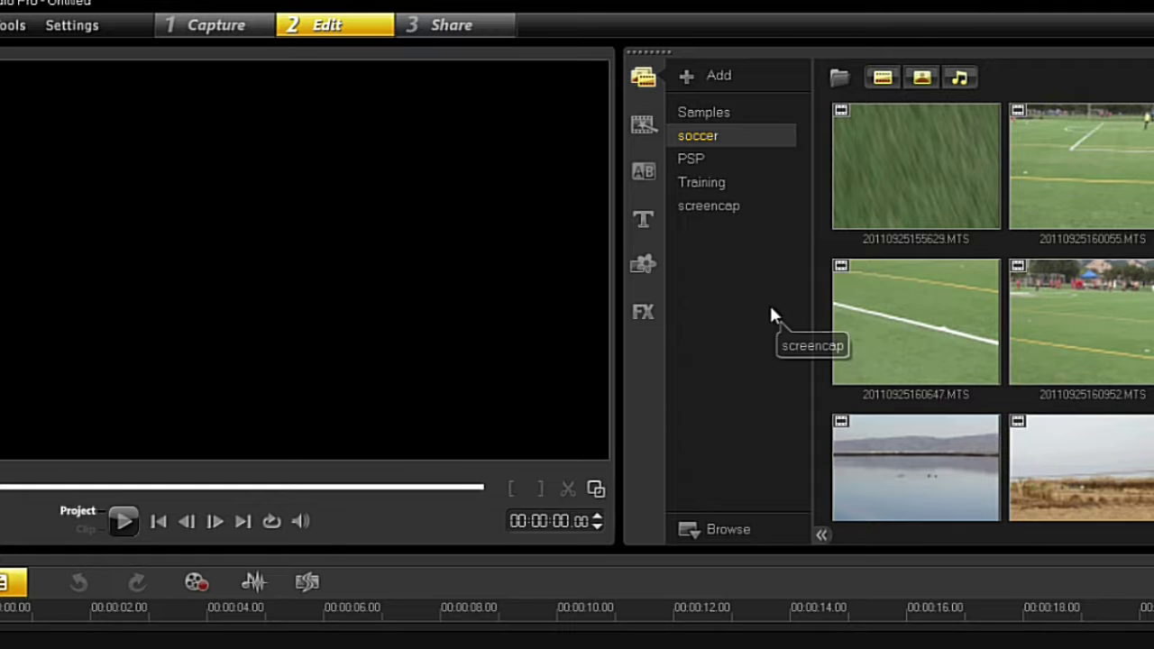
left_click(708, 78)
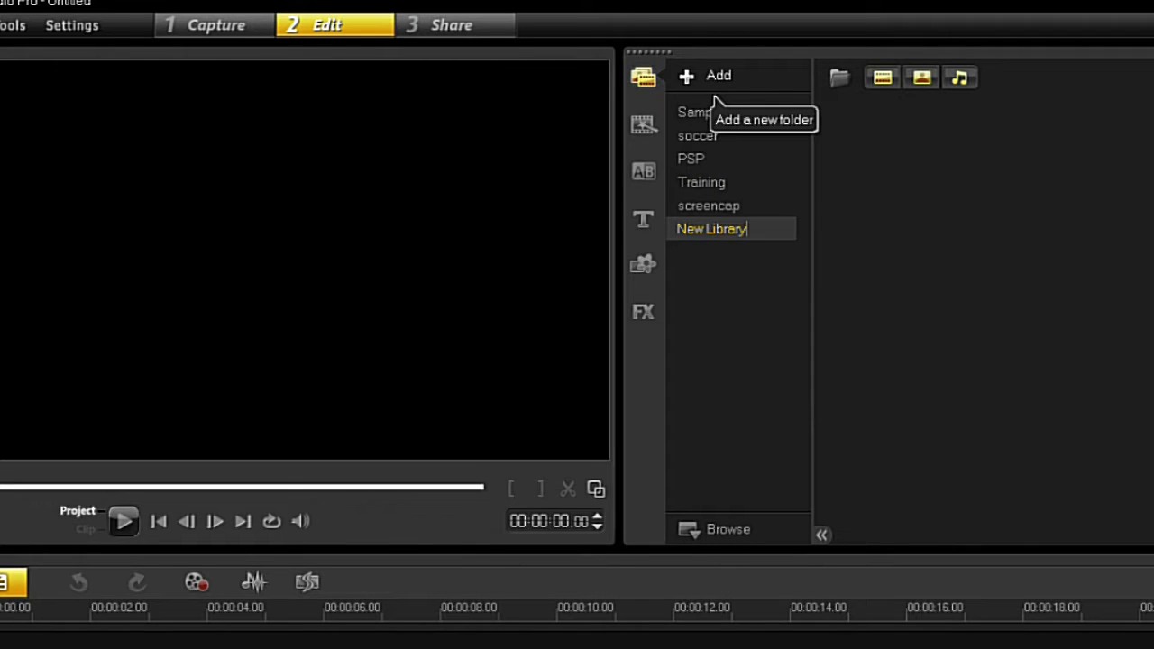
Drag bird.swf and bikemap.JPG from the PSP library into New Library and view it.
left_click(706, 207)
left_click(707, 185)
left_click(696, 159)
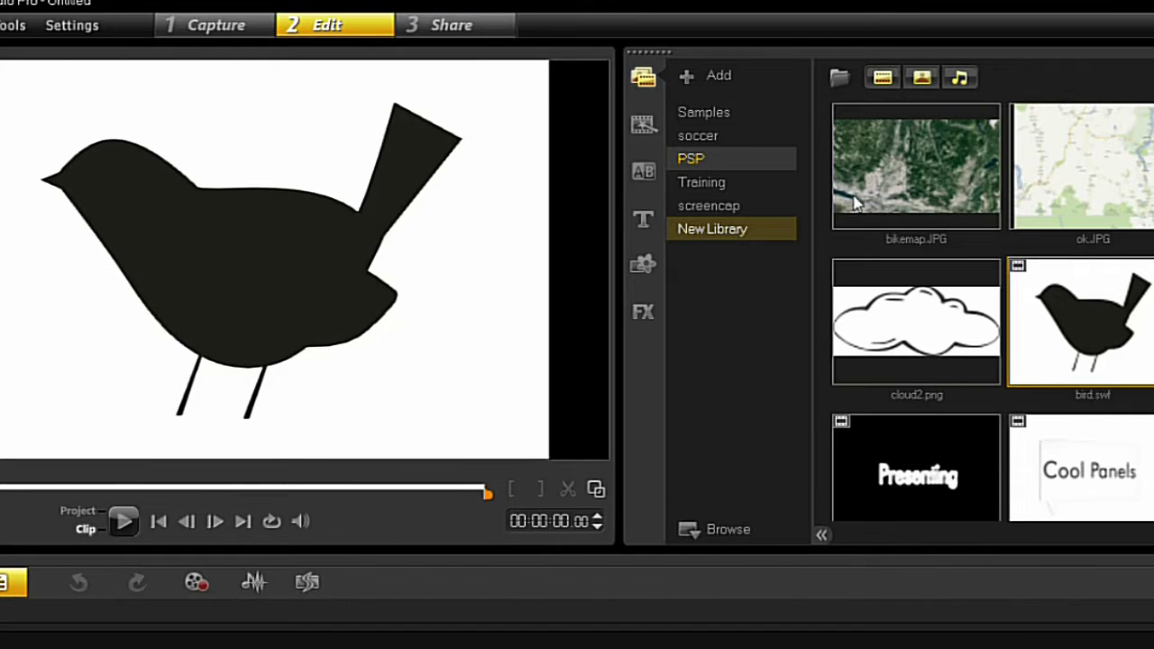
left_click_drag(728, 233, 730, 249)
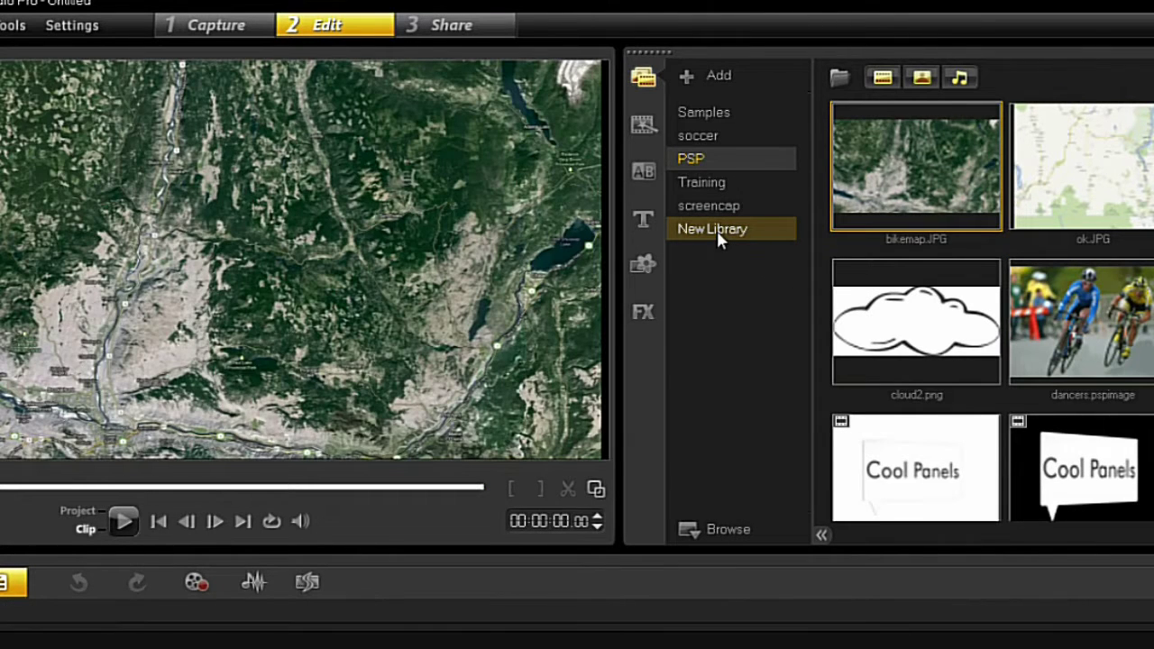
left_click_drag(718, 233, 716, 231)
left_click(717, 230)
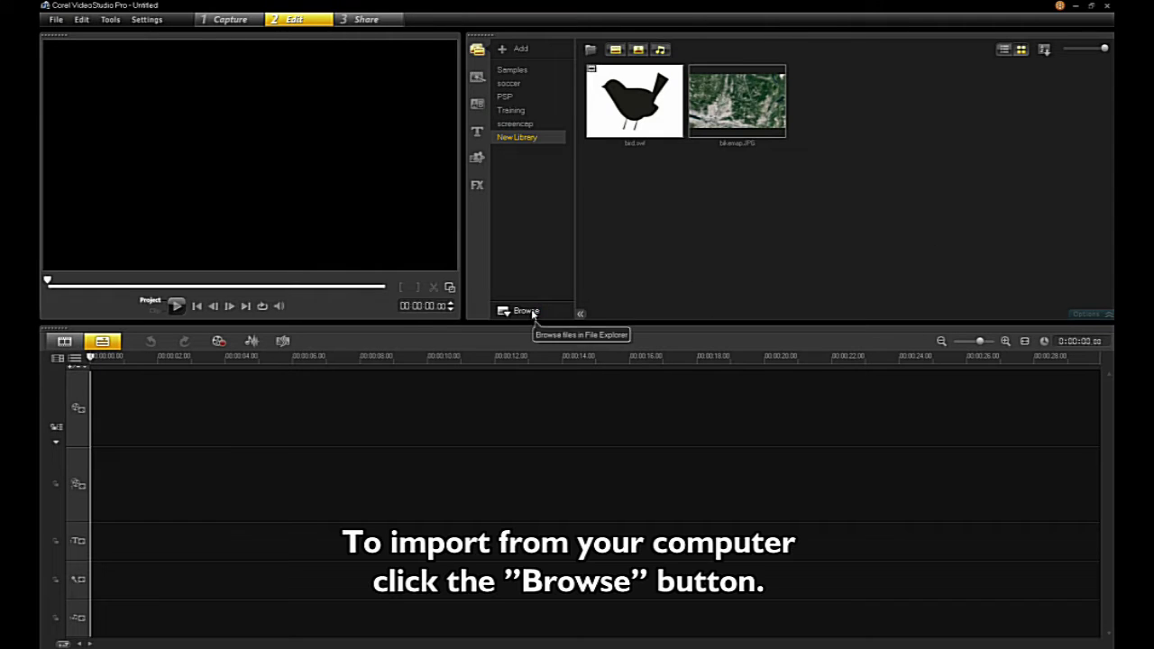
Browse the computer to import html5bikes.wmv into New Library.
left_click(530, 311)
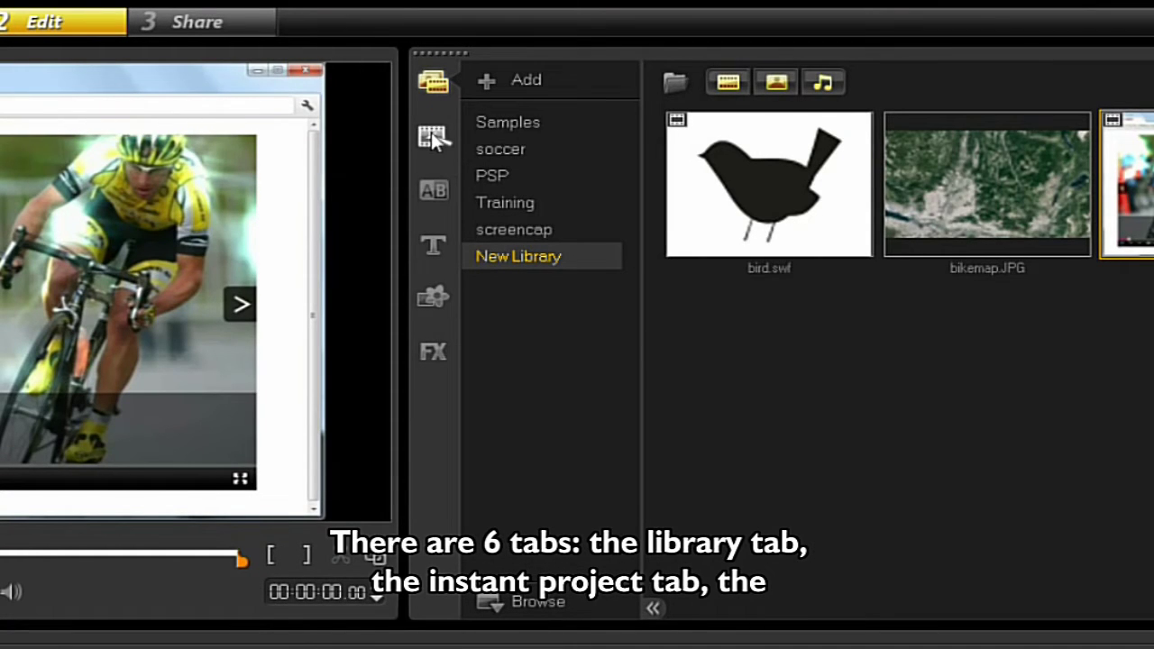
Survey the Instant Project, Title, Graphic and FX collections, ending on favourite transitions.
left_click(431, 139)
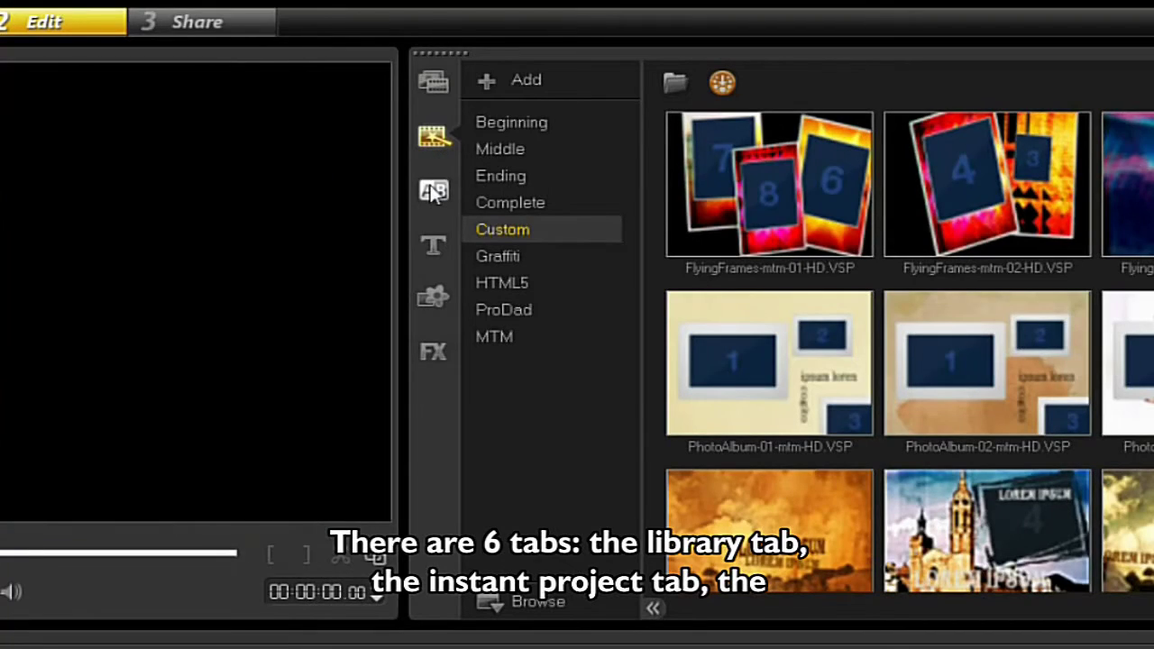
left_click(434, 192)
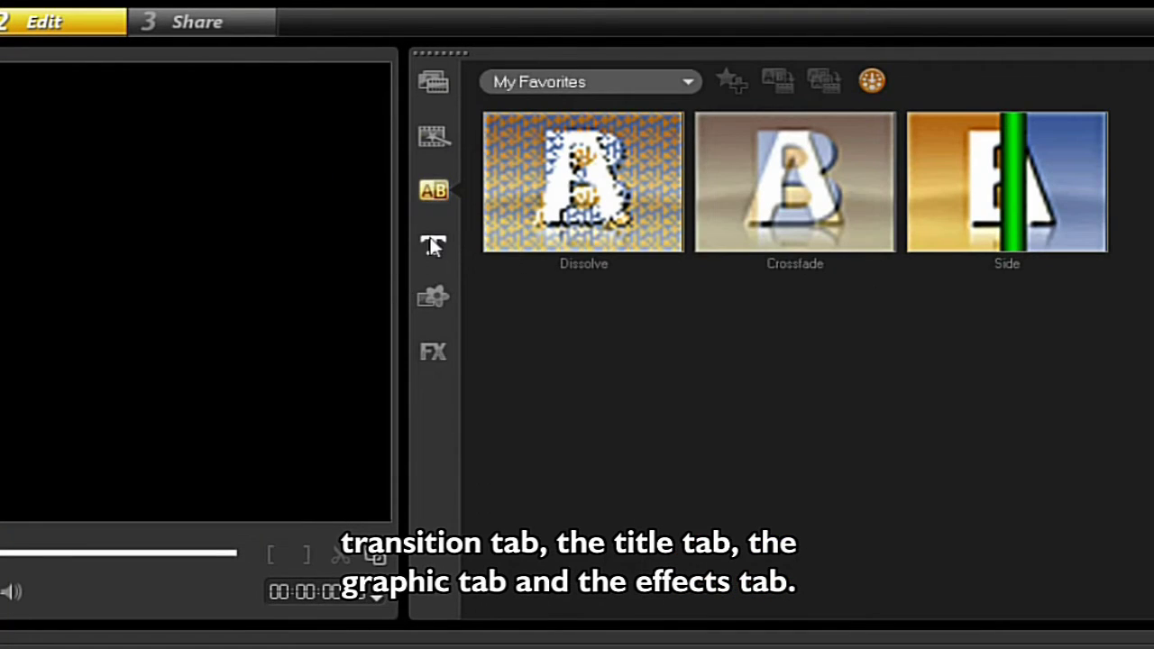
left_click(432, 245)
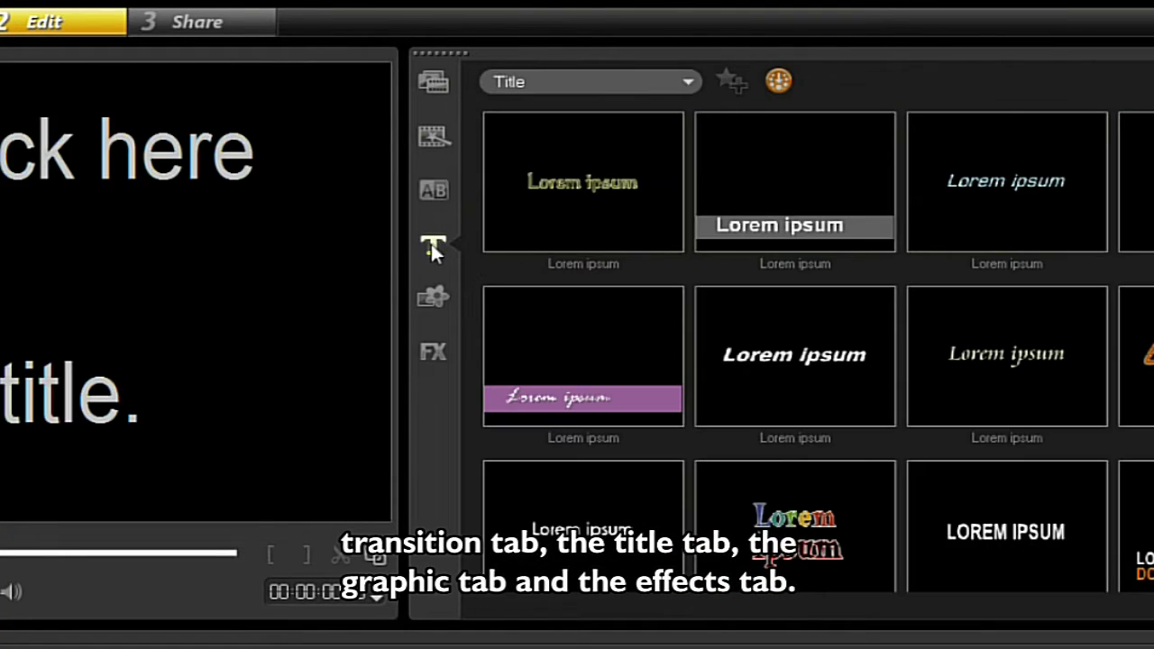
left_click(428, 302)
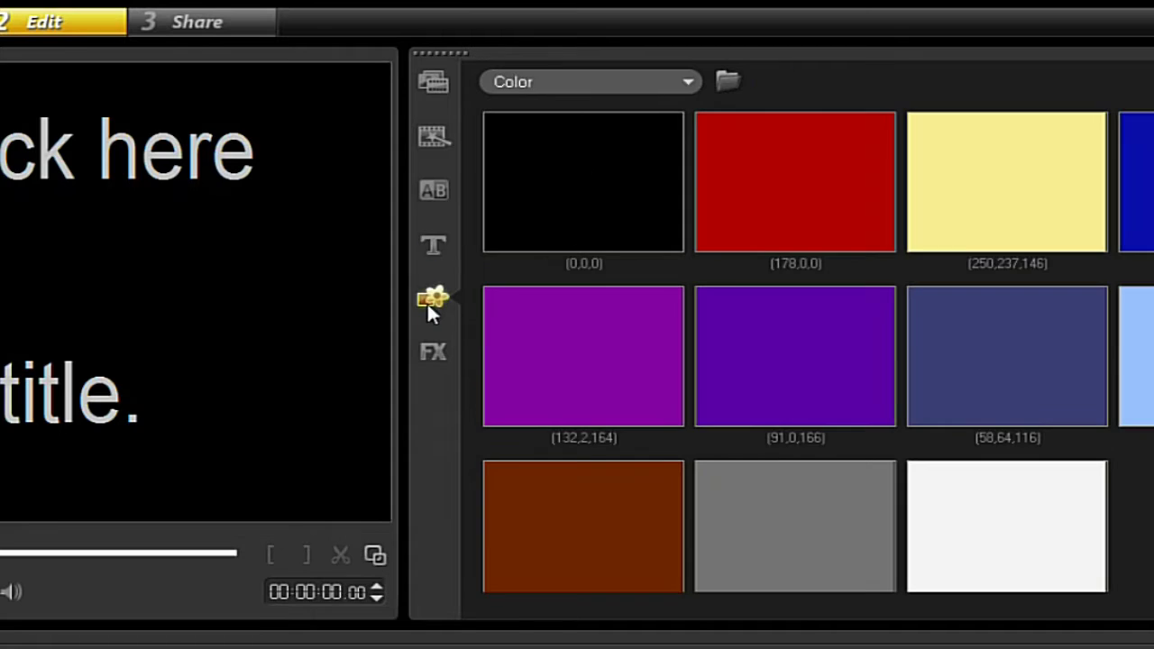
left_click(434, 351)
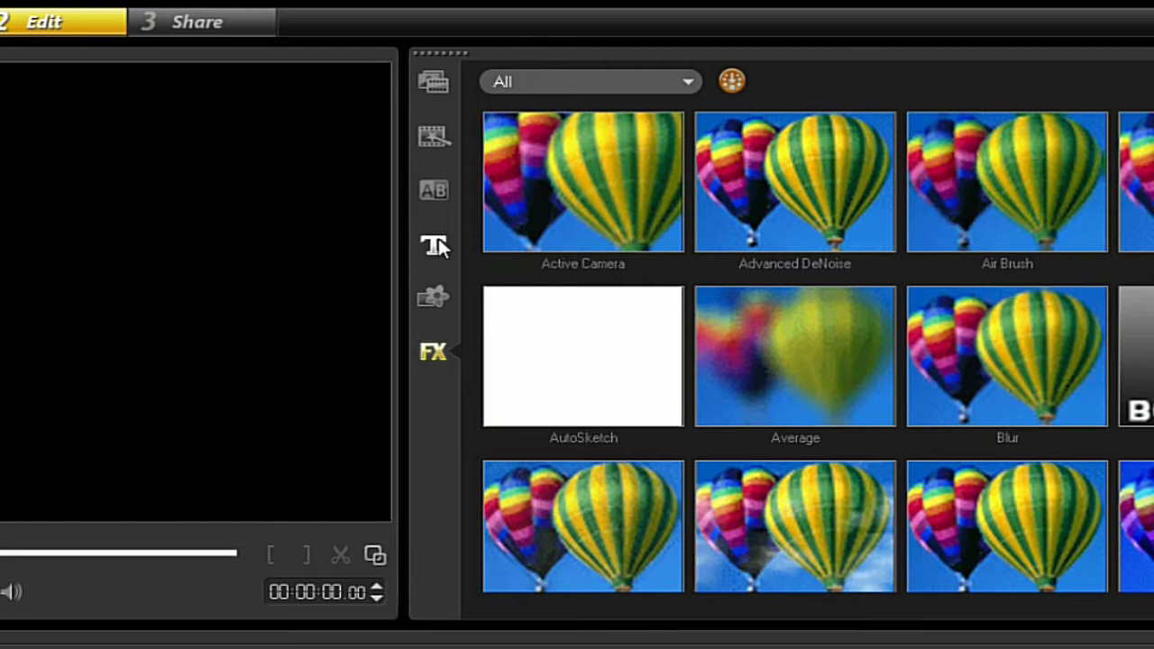
left_click(433, 192)
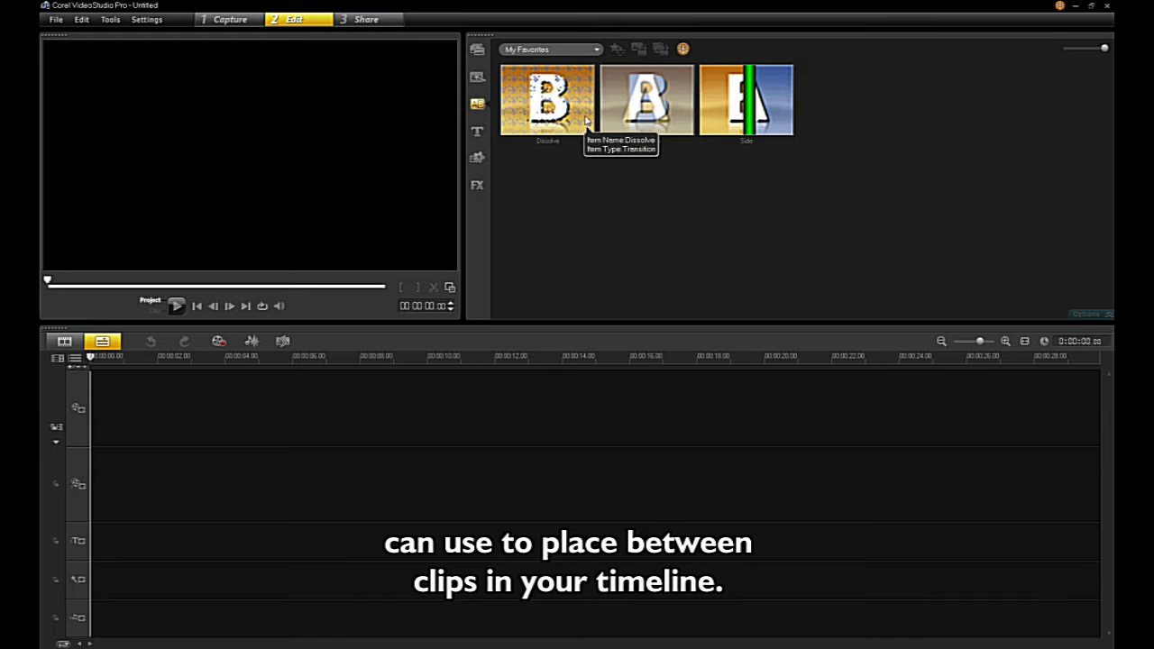
Show the All transitions category and add 3D Pizza Boxes to My Favorites.
left_click(569, 51)
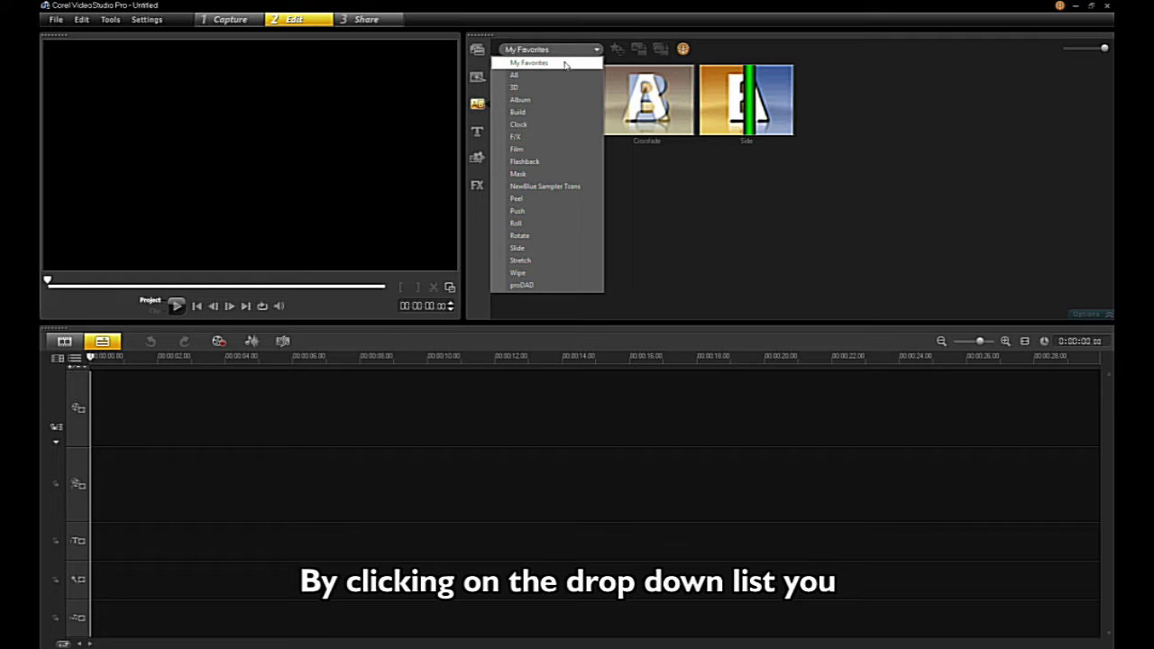
left_click(556, 78)
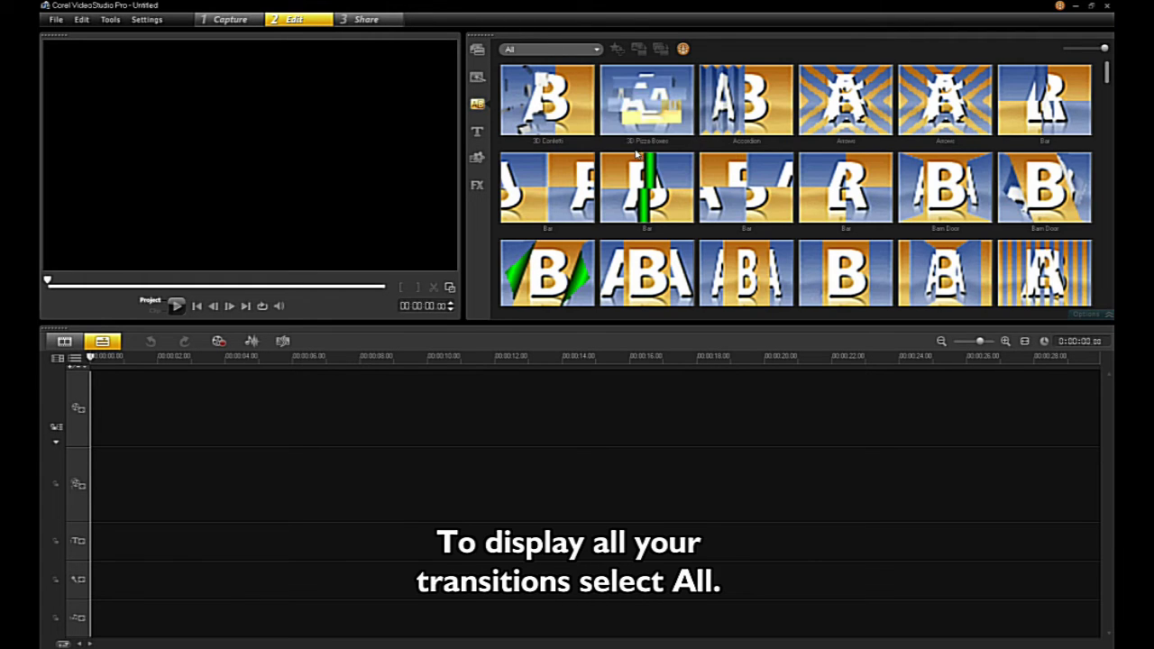
left_click(629, 150)
right_click(640, 151)
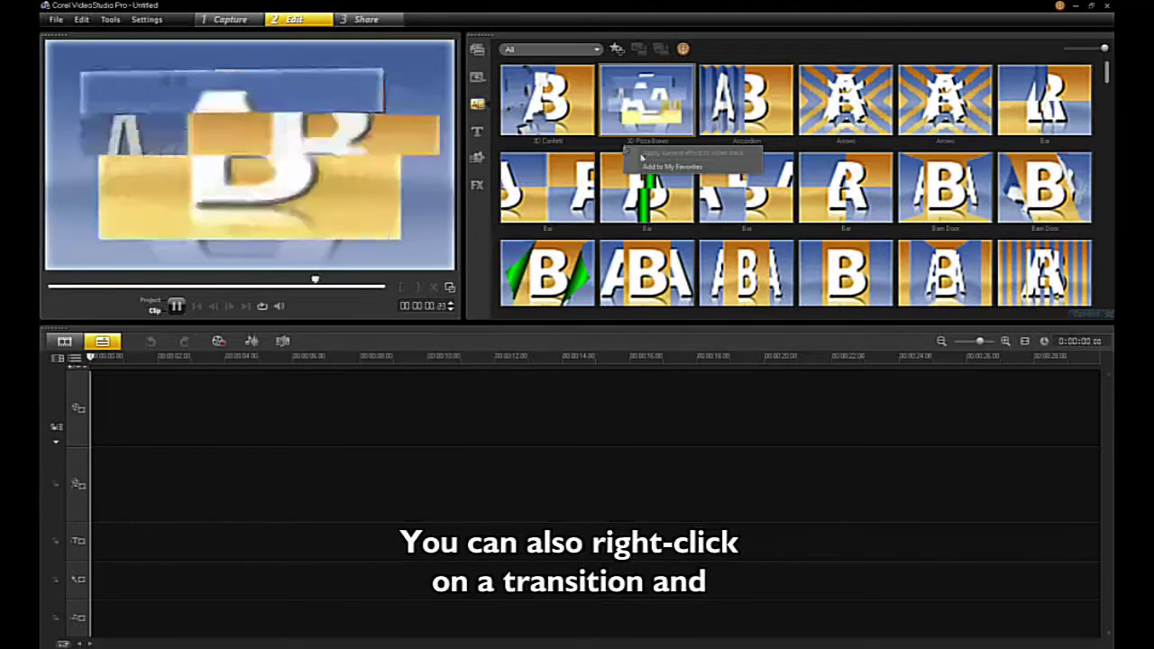
left_click(655, 167)
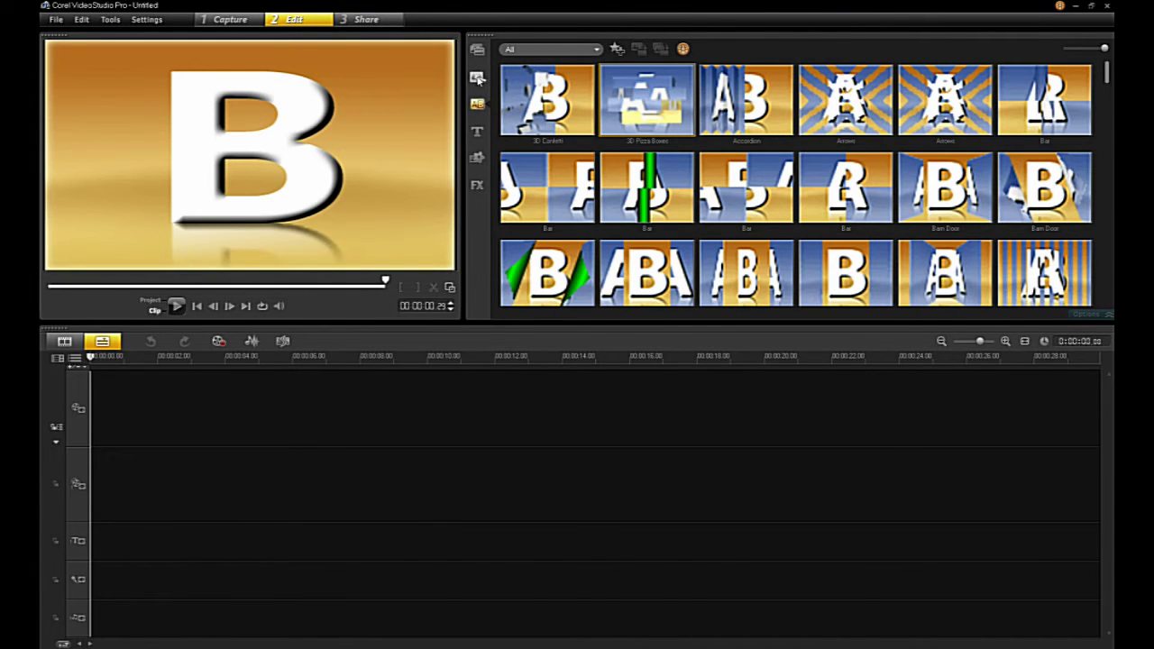
Browse the Instant Project Complete, Middle, Beginning and Ending template categories.
left_click(478, 80)
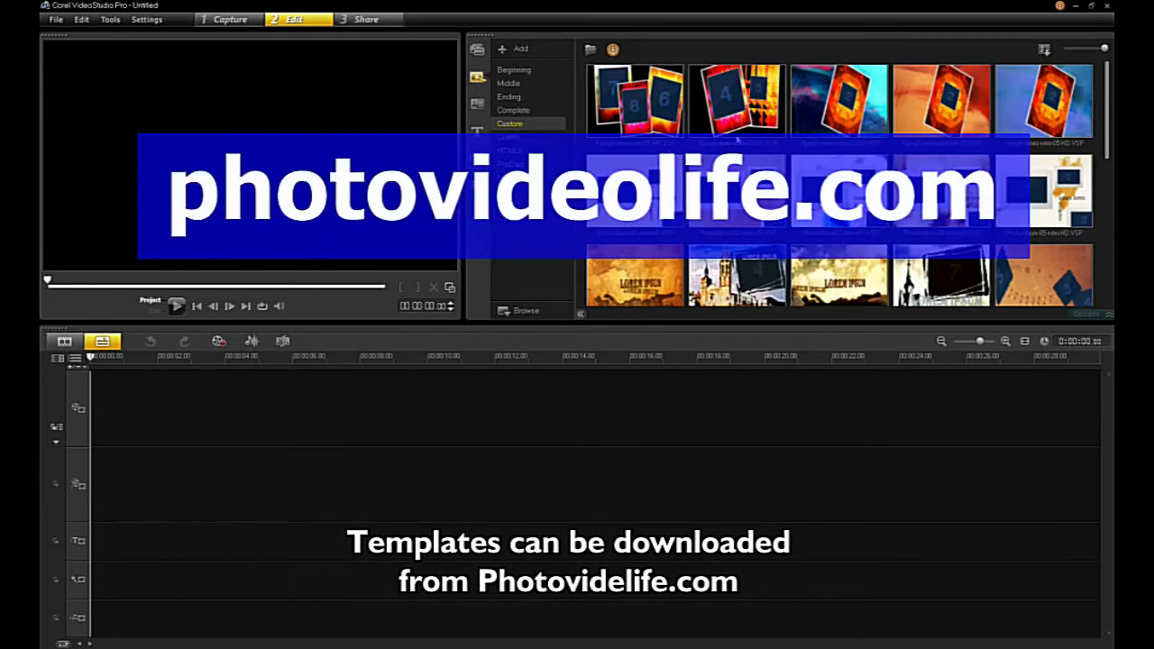
left_click(520, 110)
left_click(510, 83)
left_click(514, 70)
left_click(511, 96)
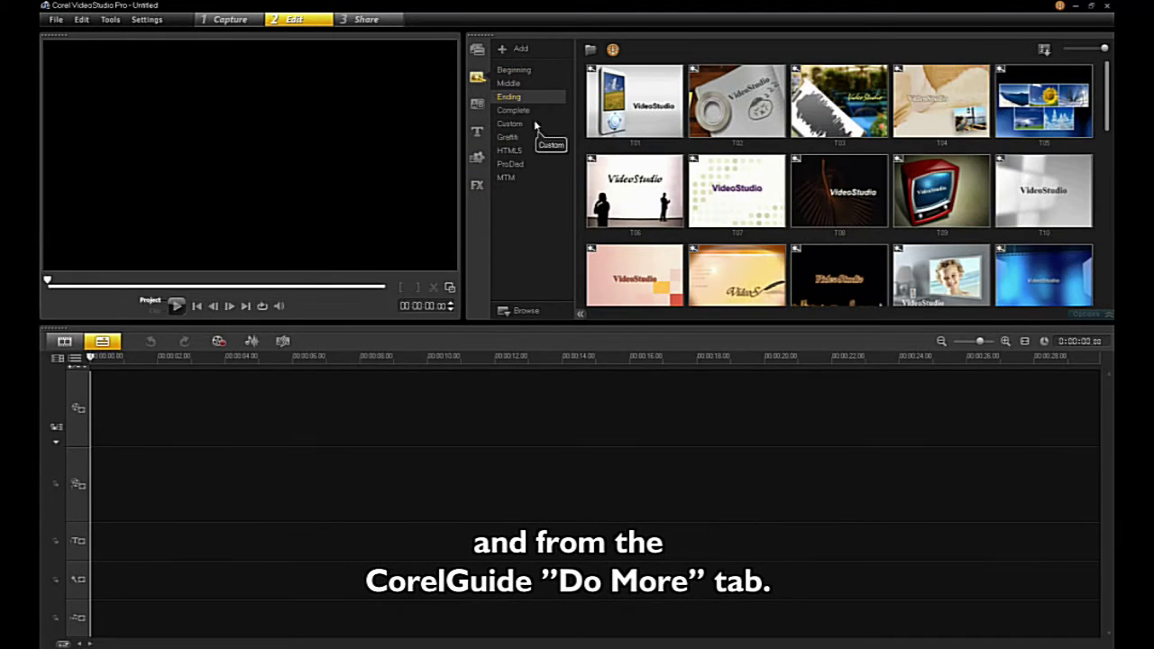
Check Corel Guide's Do More downloadable templates, then close the guide.
left_click(1059, 6)
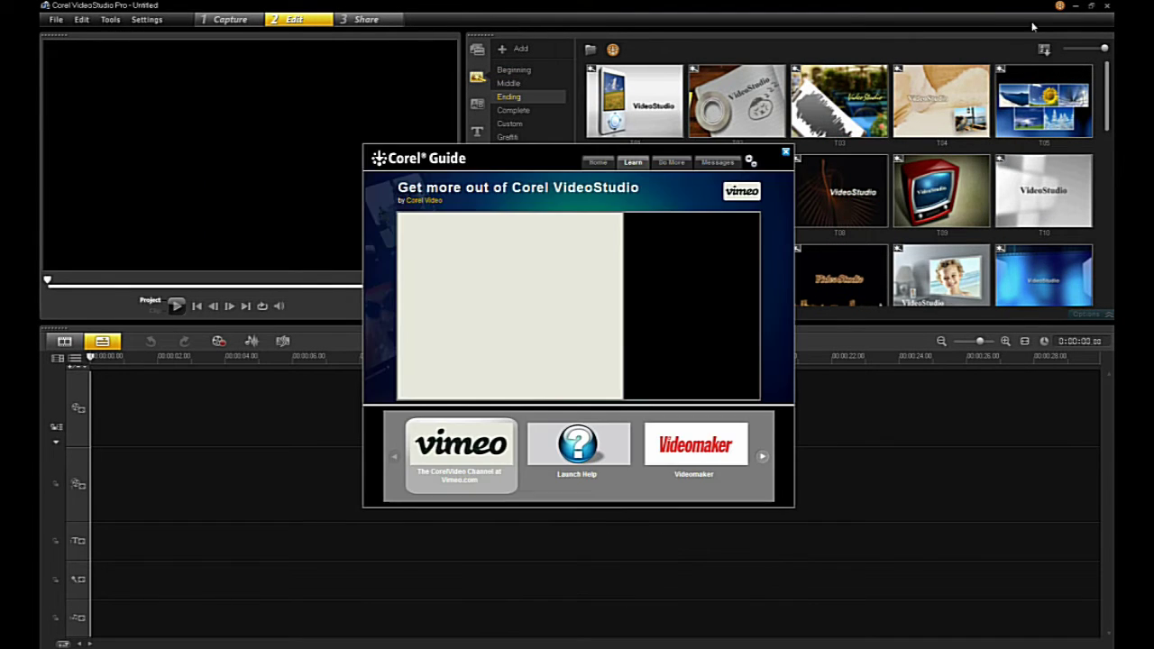
left_click(670, 163)
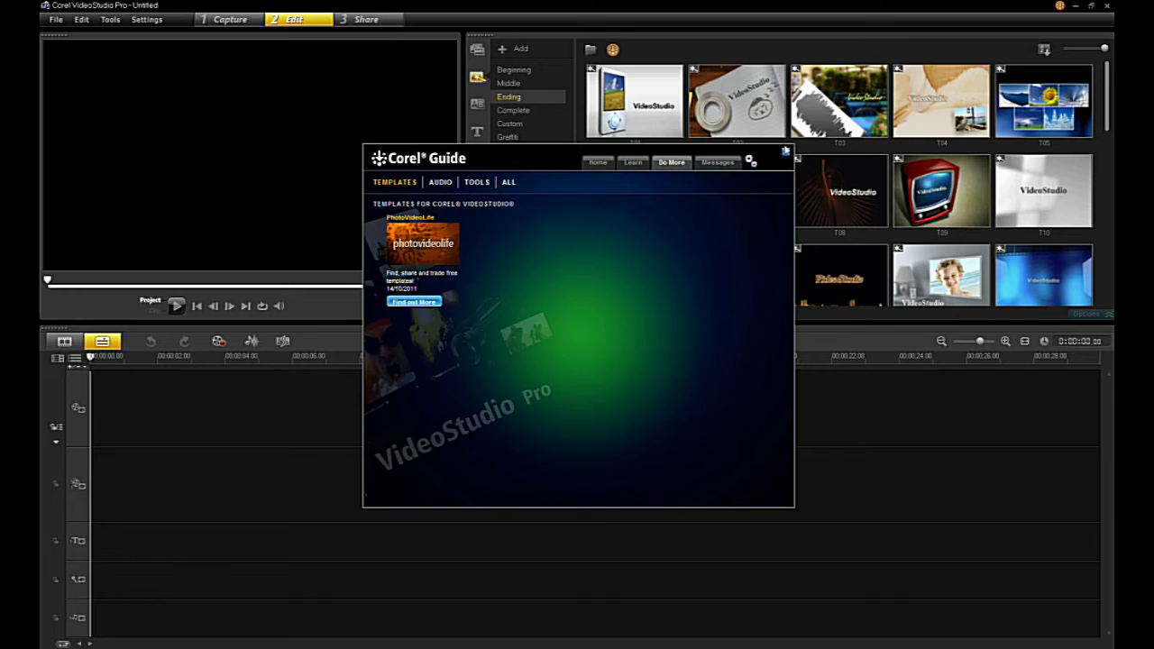
left_click(784, 149)
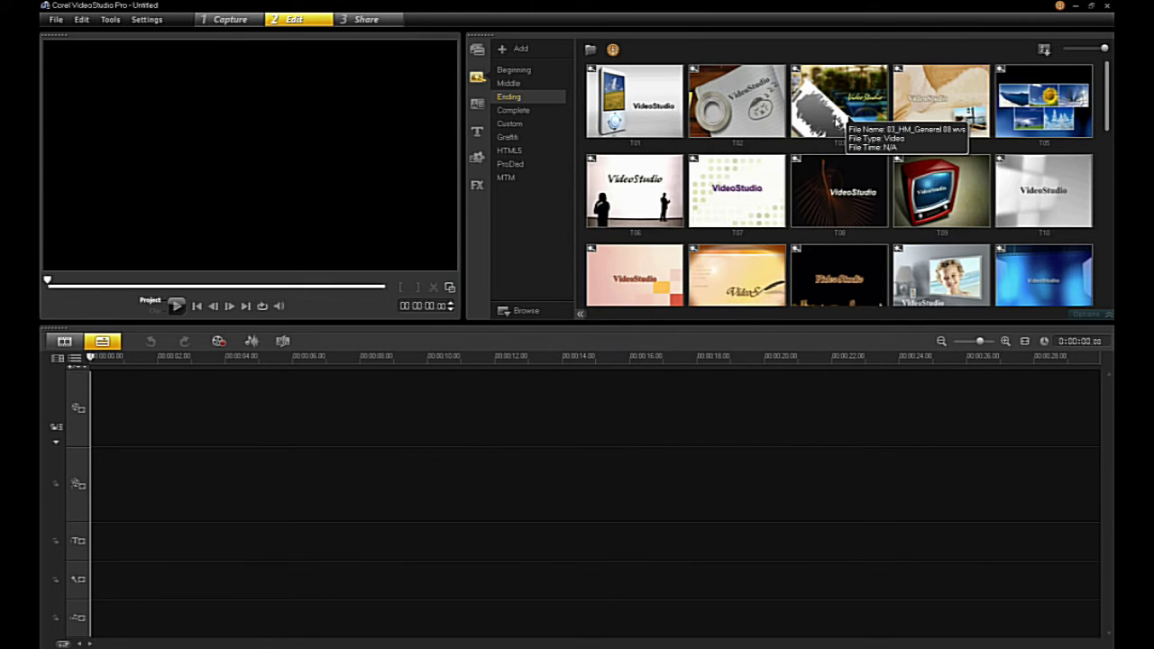
Glance at the title presets and their categories, then show the Color graphic swatches.
left_click(476, 133)
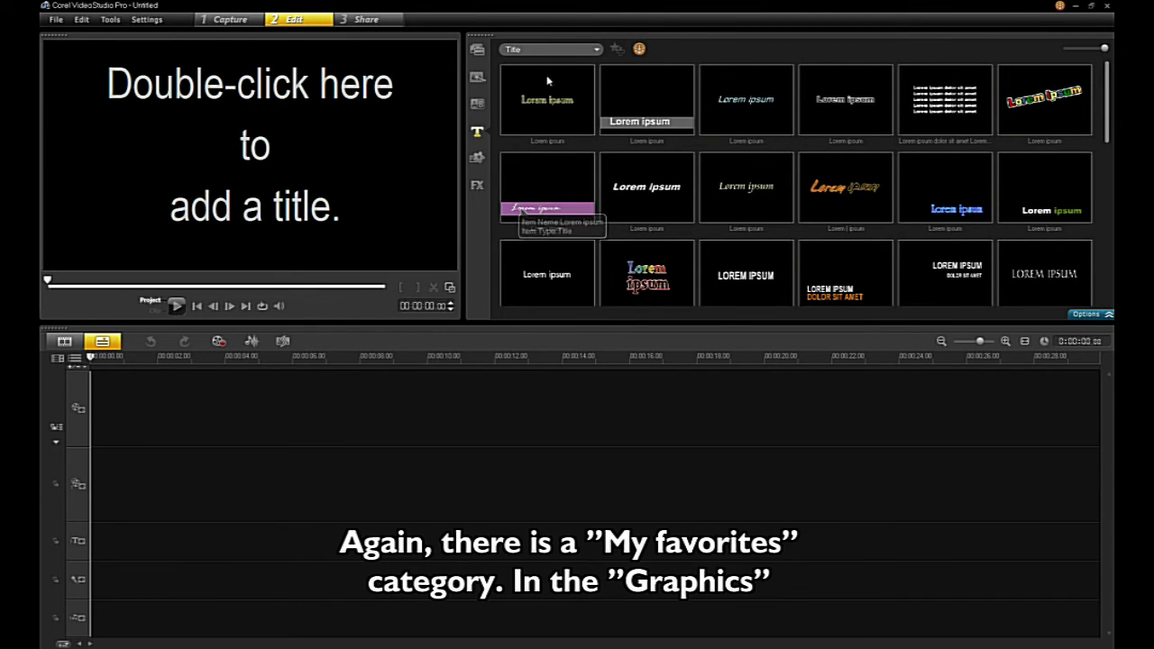
left_click(560, 50)
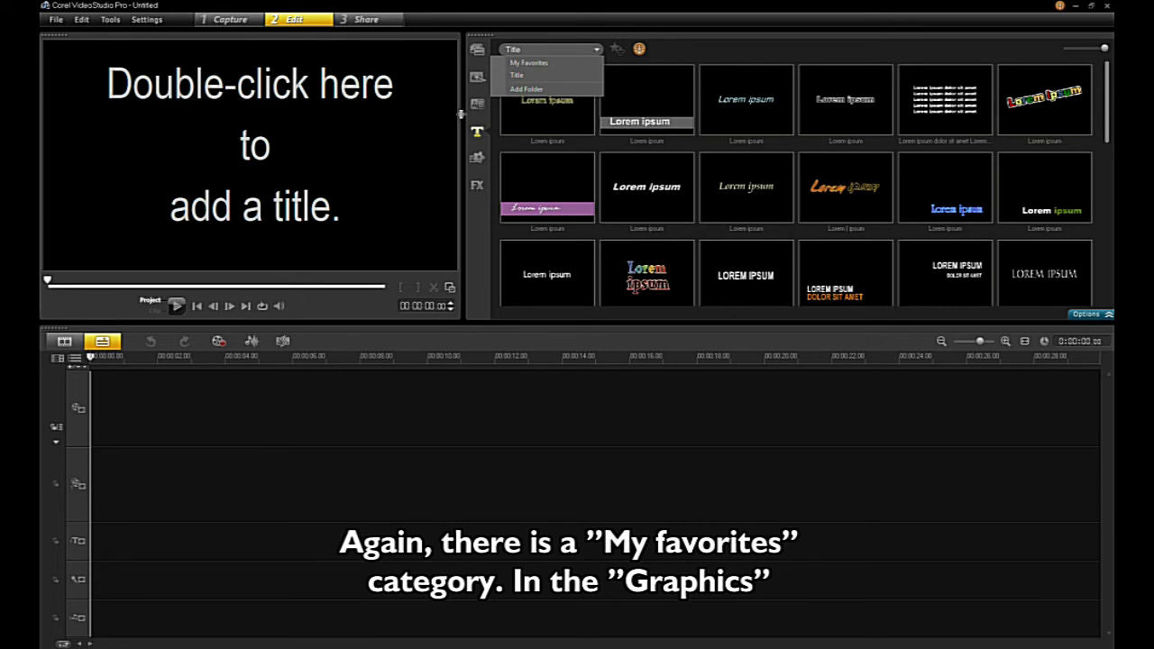
left_click(478, 158)
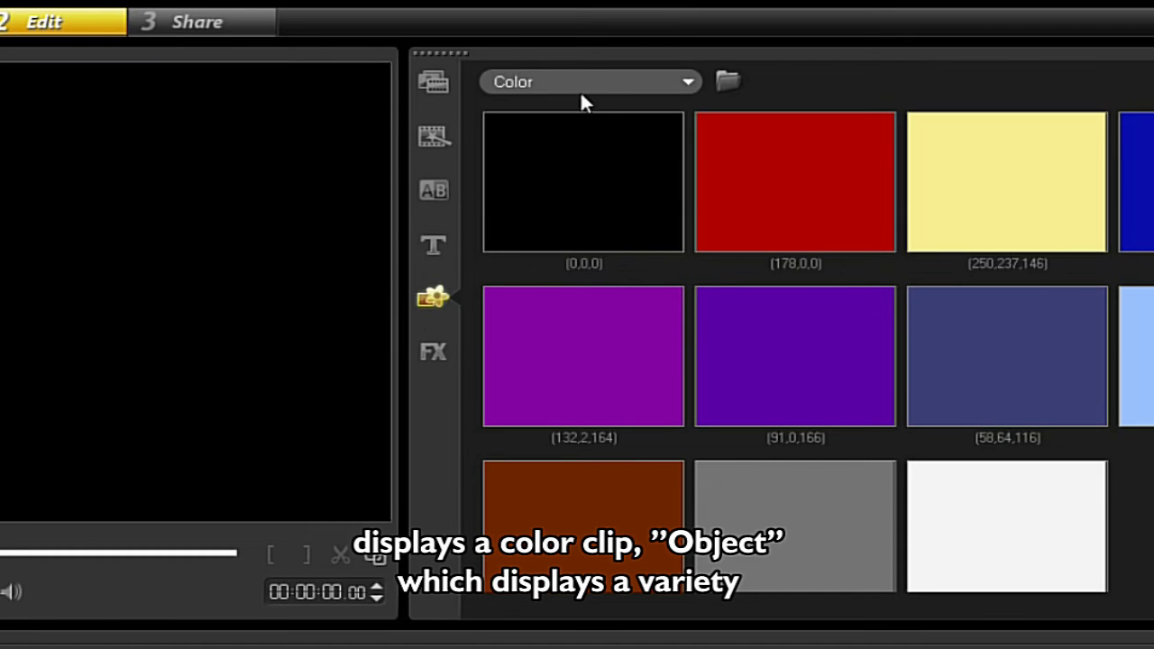
Choose the Object graphics category and drag the D02 clapboard onto the overlay track.
left_click(547, 51)
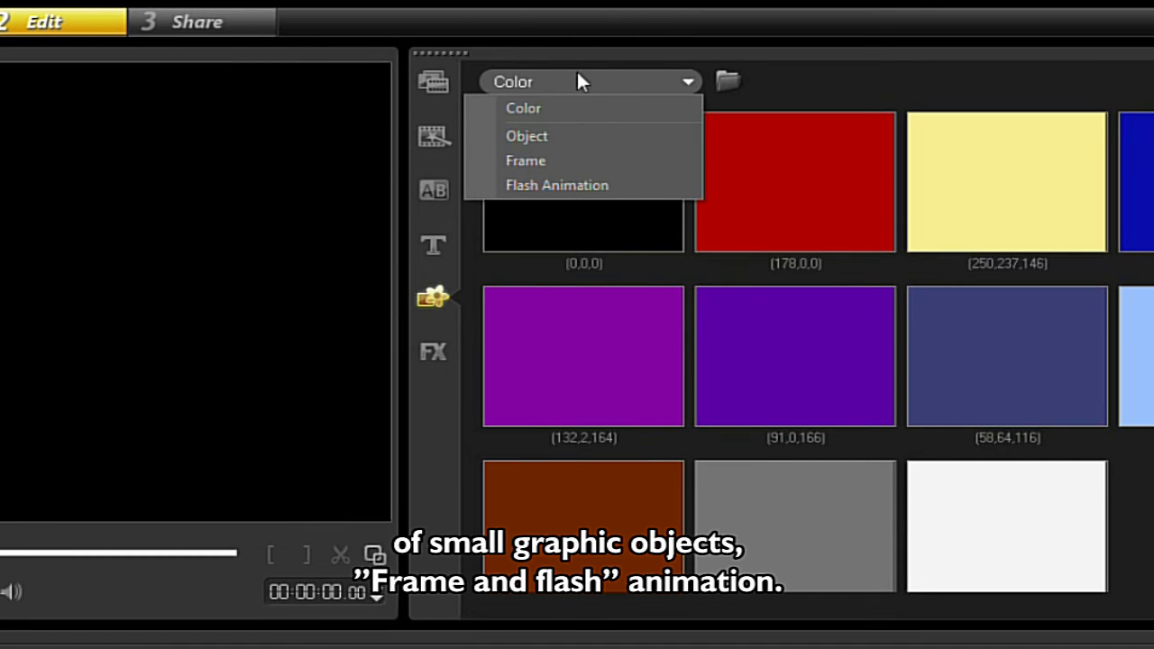
left_click(565, 137)
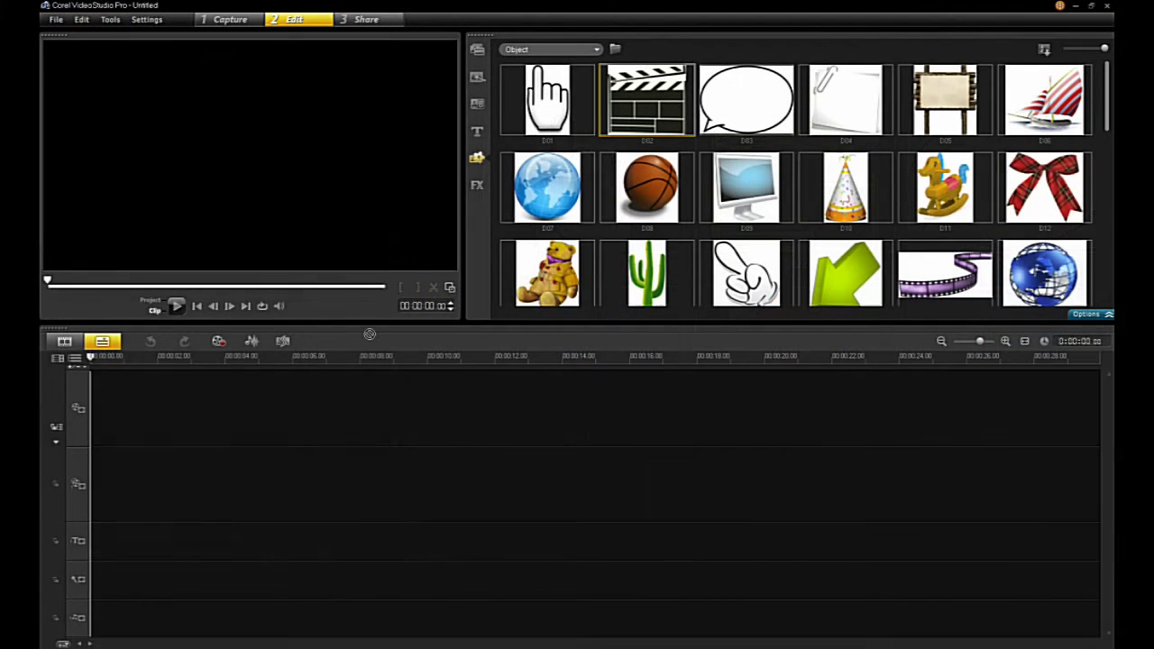
mouse_move(647, 99)
left_mouse_down()
mouse_move(315, 487)
mouse_move(336, 483)
left_mouse_up()
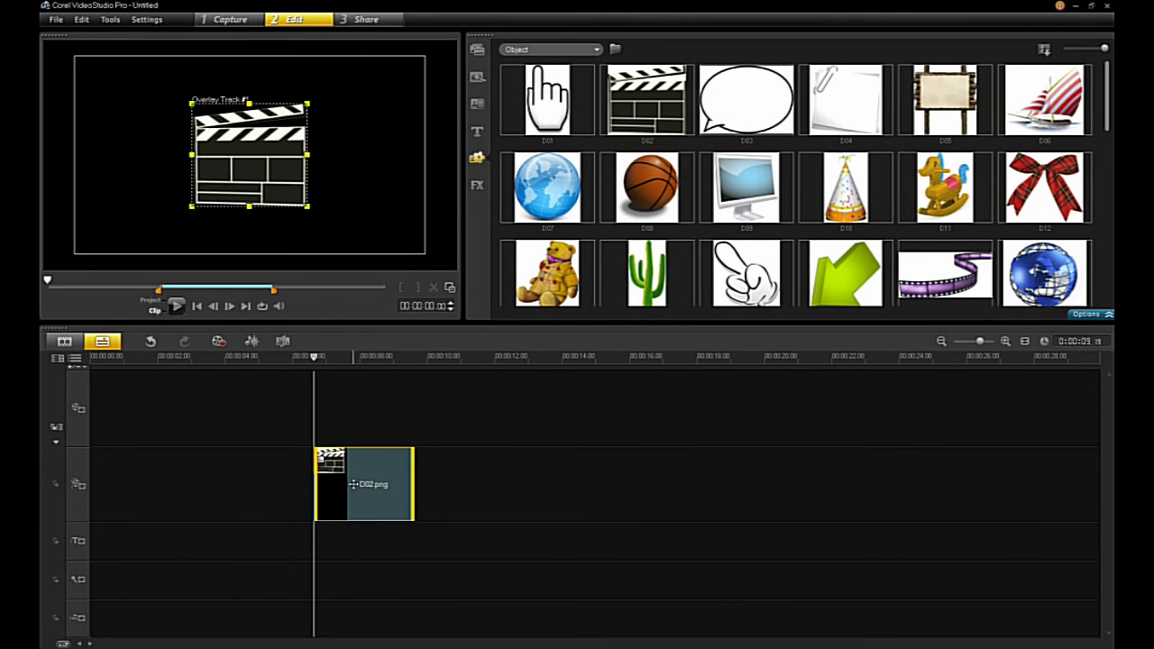
Show the FX filter library with smaller thumbnails and preview the Cropping filter.
left_click(476, 185)
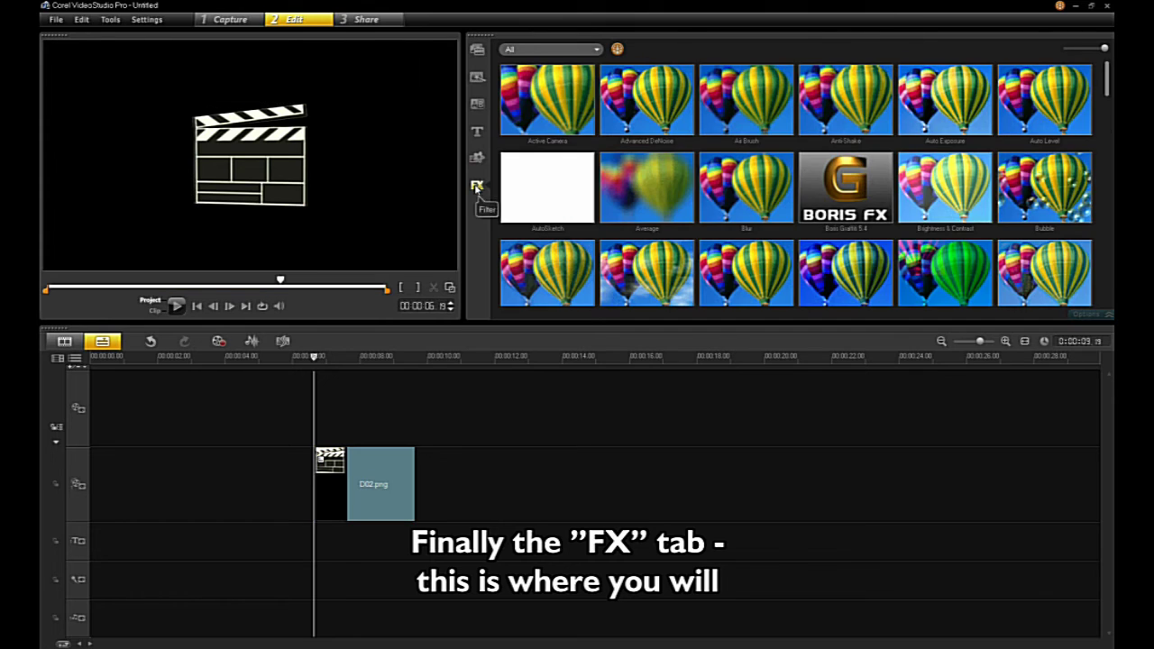
left_click_drag(1106, 51, 1092, 54)
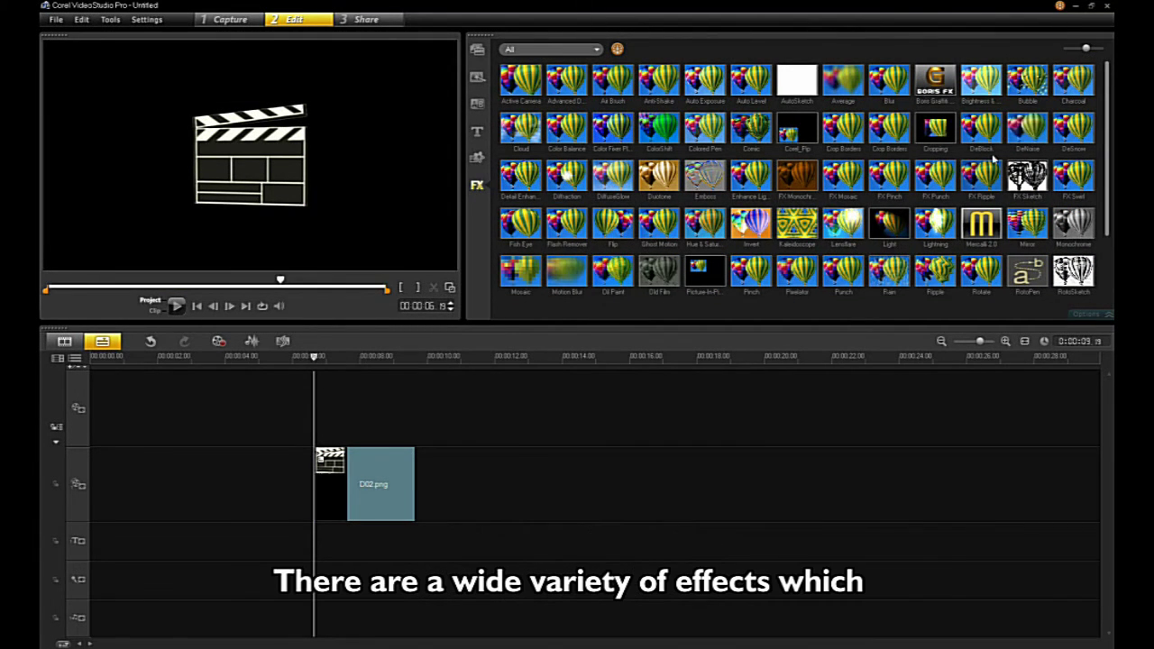
left_click(936, 133)
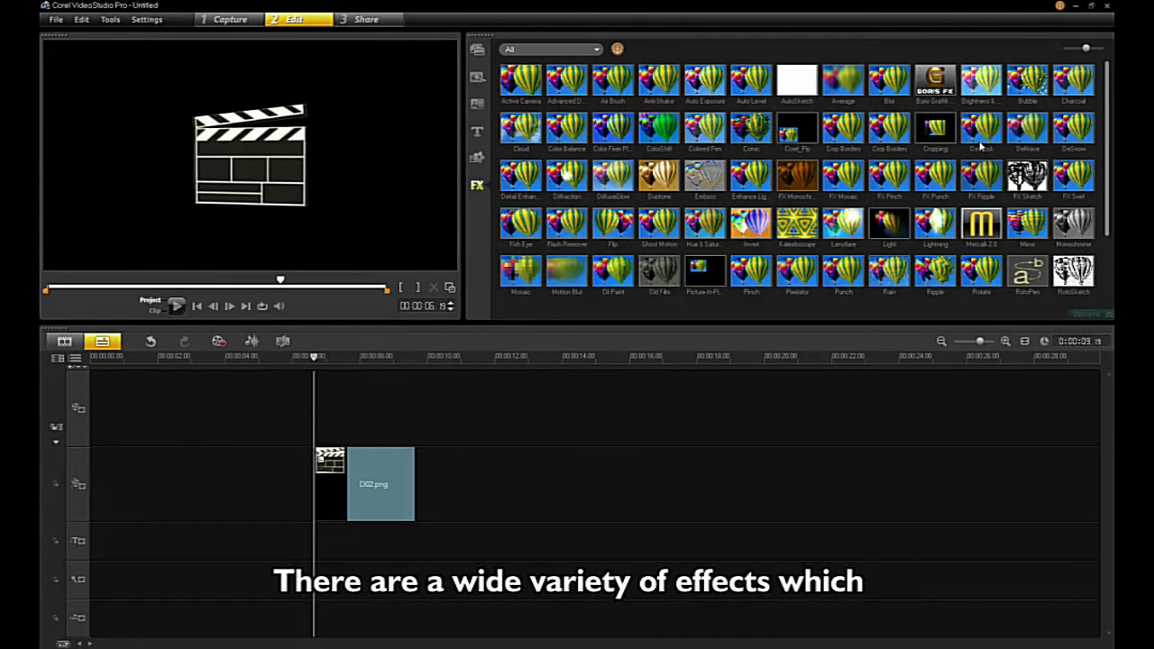